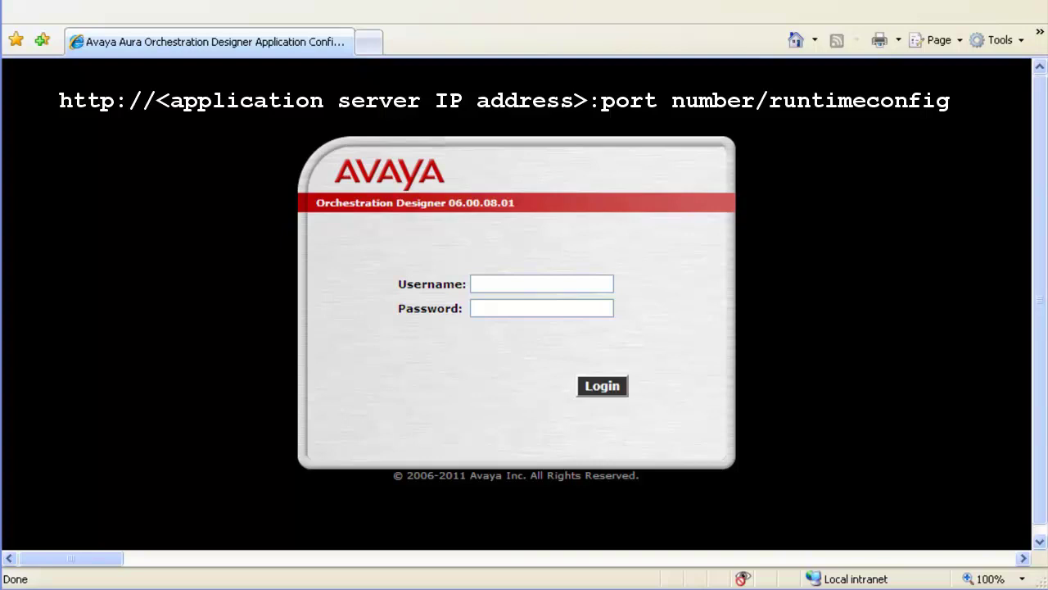
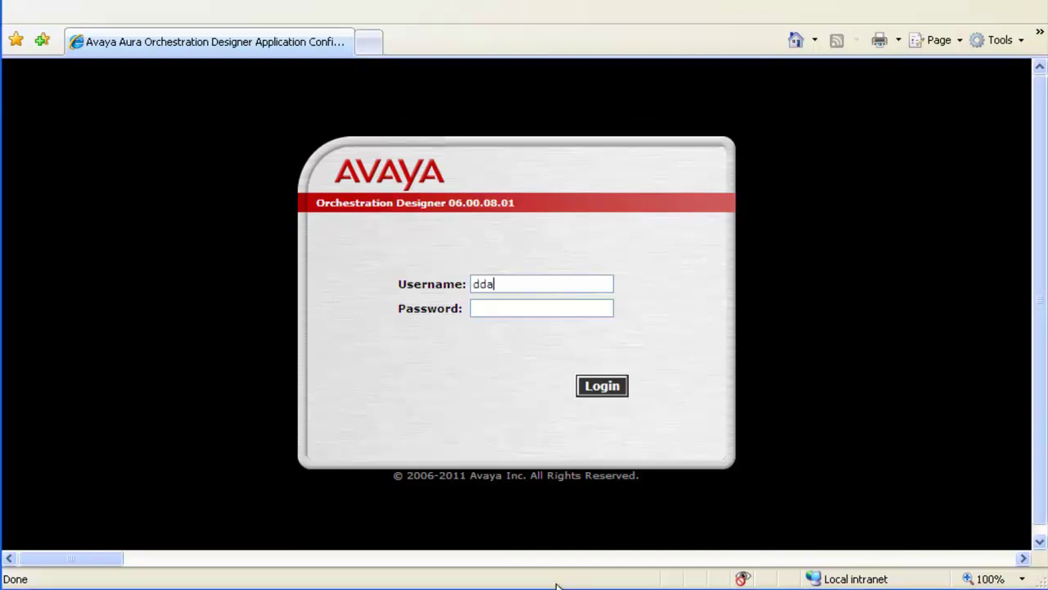
Sign in to the Application Server Configuration with the administrator username and password
{"action": "key", "text": "Tab"}
{"action": "left_click", "coordinate": [599, 391]}
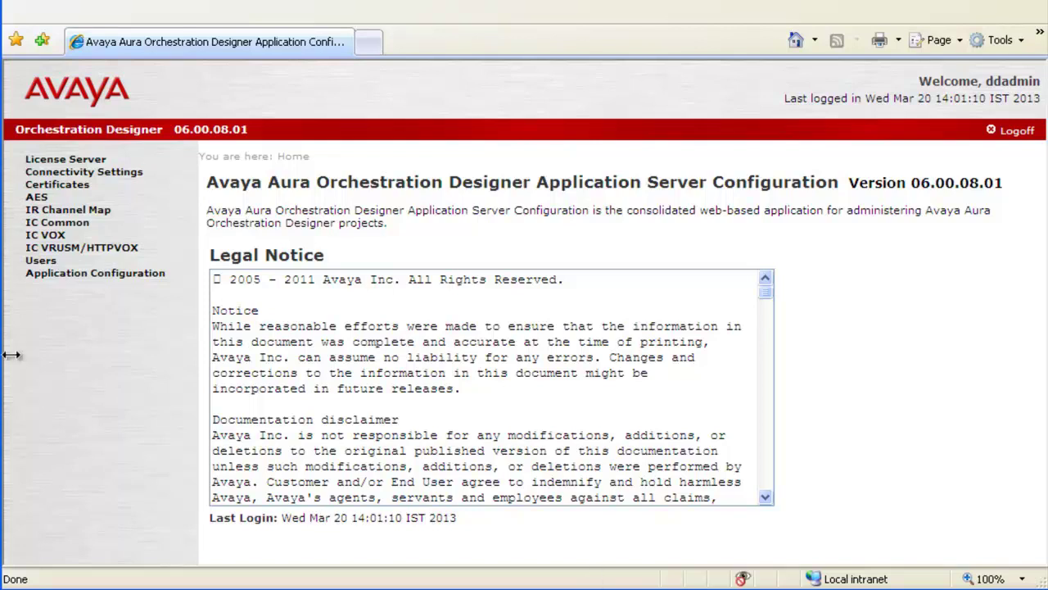
Show the Certificates page listing the appserver certificate in myTrustStore
{"action": "left_click", "coordinate": [64, 188]}
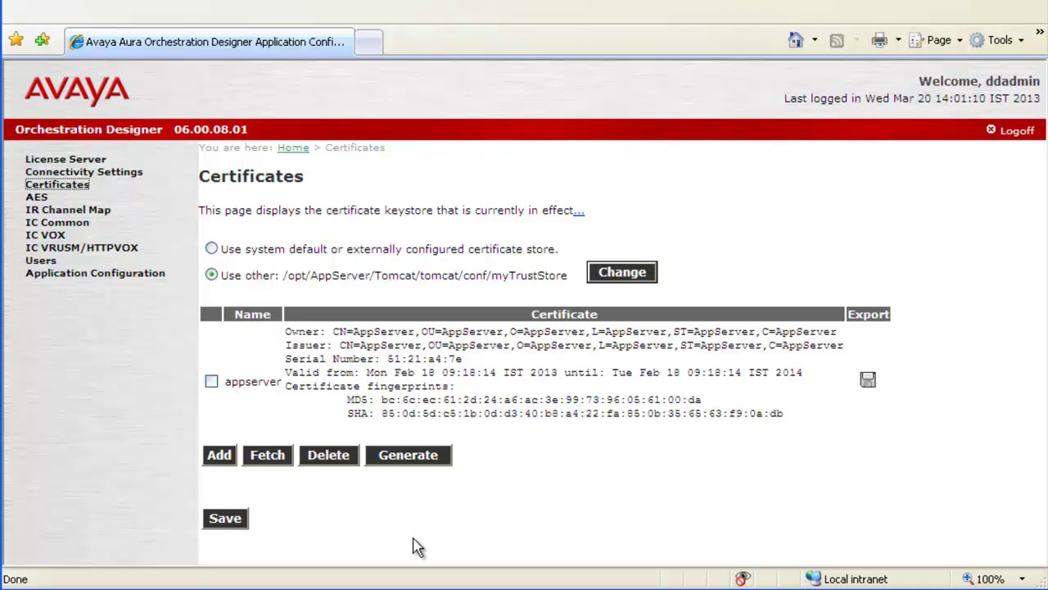
{"action": "left_click", "coordinate": [267, 456]}
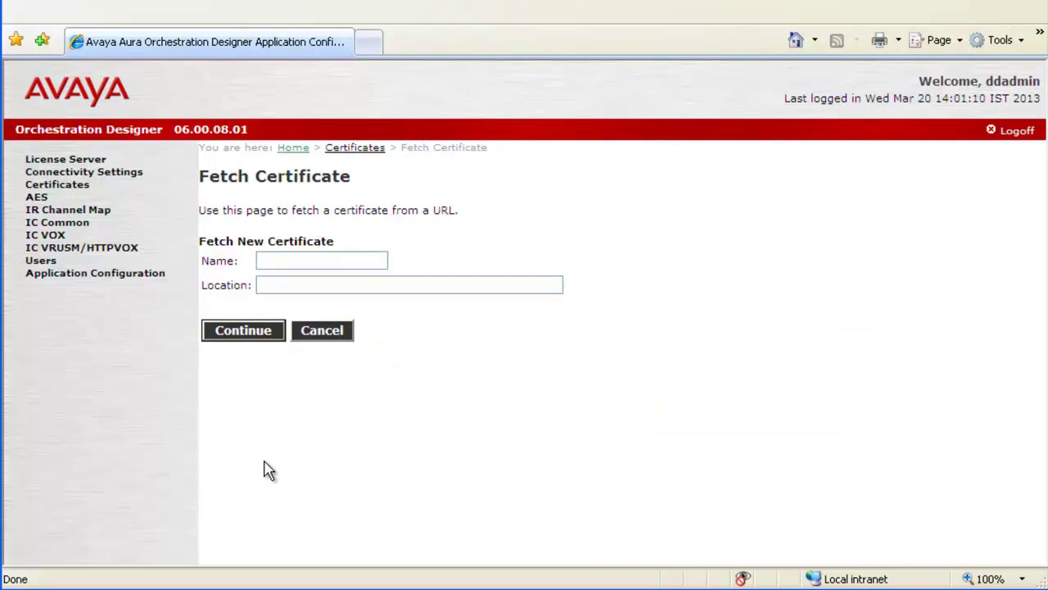
{"action": "left_click", "coordinate": [270, 259]}
{"action": "type", "text": "Axis2"}
{"action": "key", "text": "Tab"}
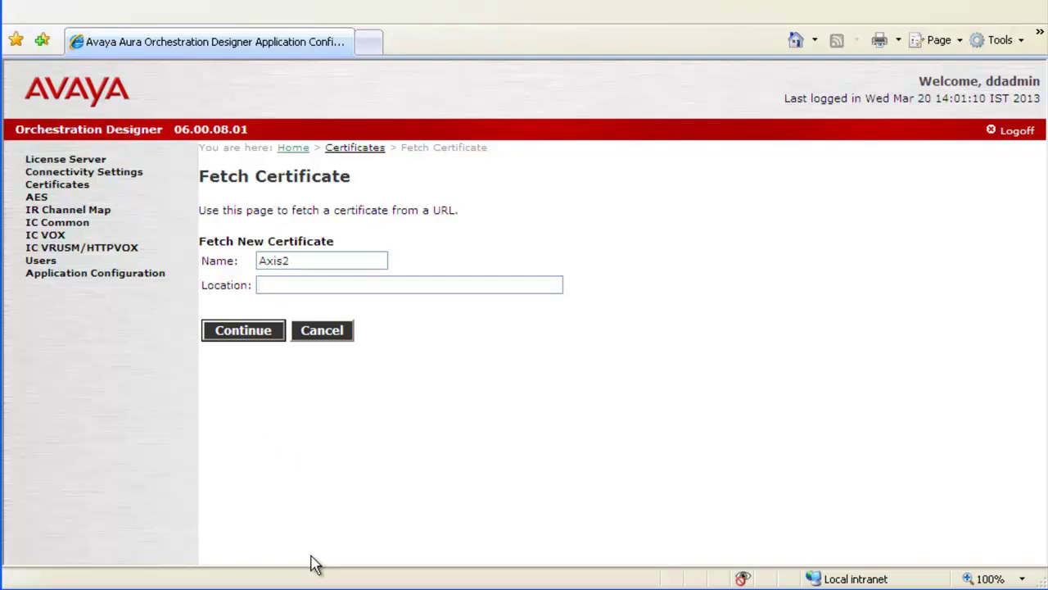
{"action": "type", "text": "https://148.147."}
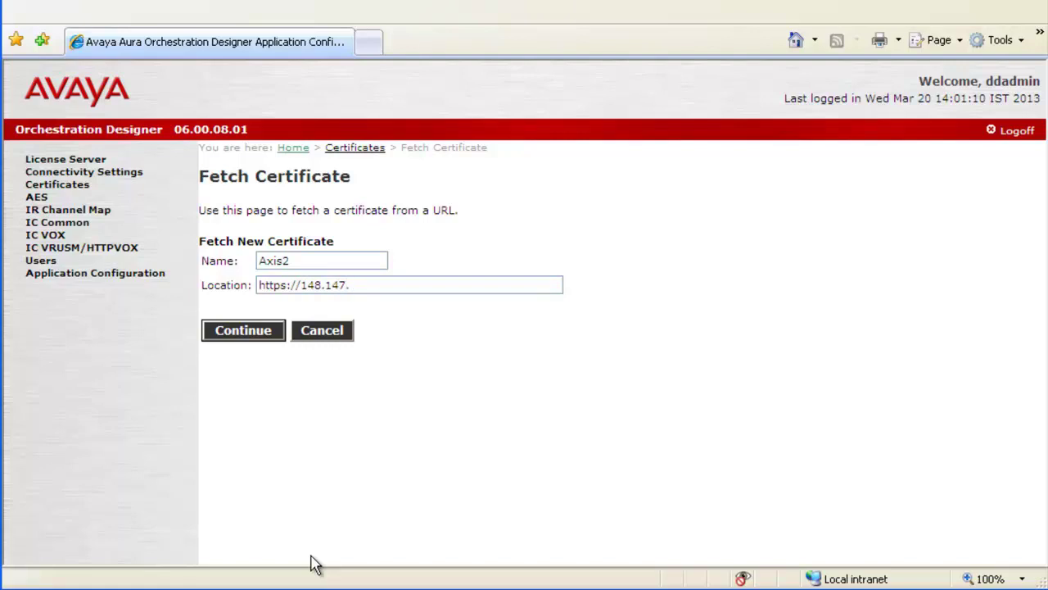
{"action": "type", "text": "173.62/axis2"}
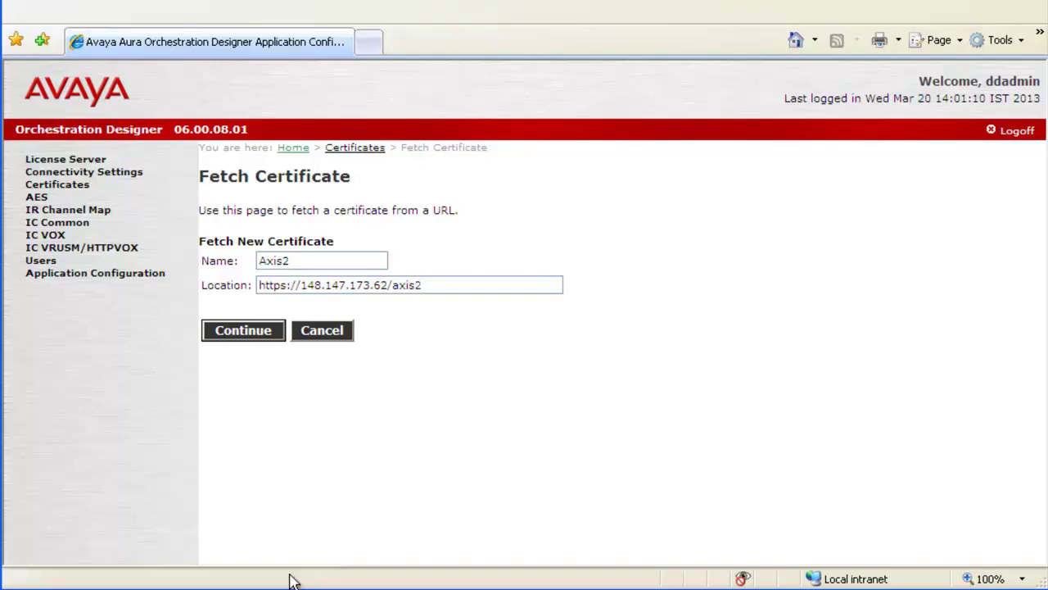
{"action": "left_click", "coordinate": [243, 332]}
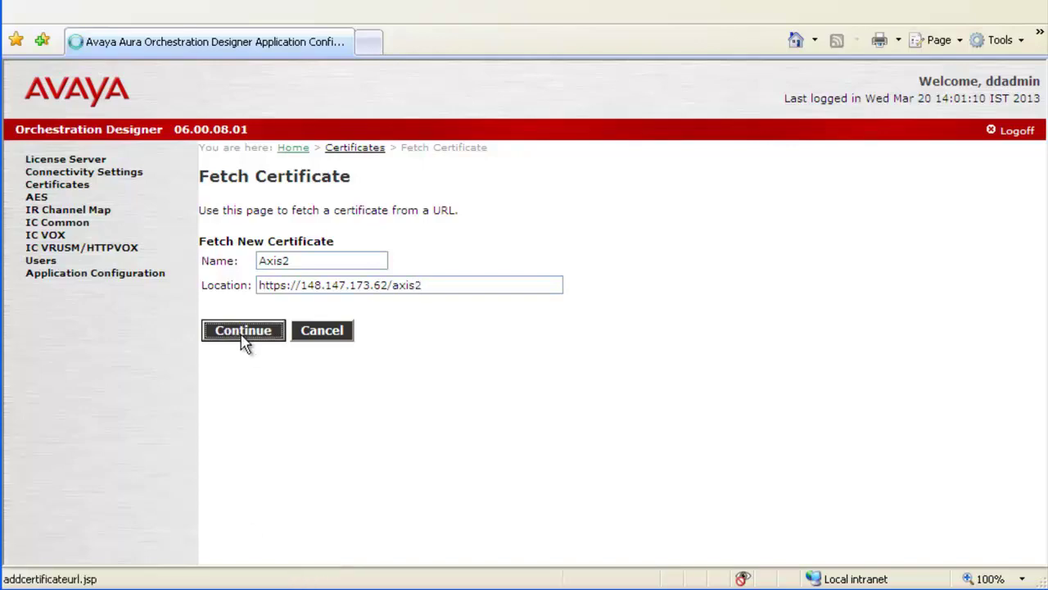
{"action": "scroll", "coordinate": [243, 339], "scroll_direction": "down", "scroll_amount": 1}
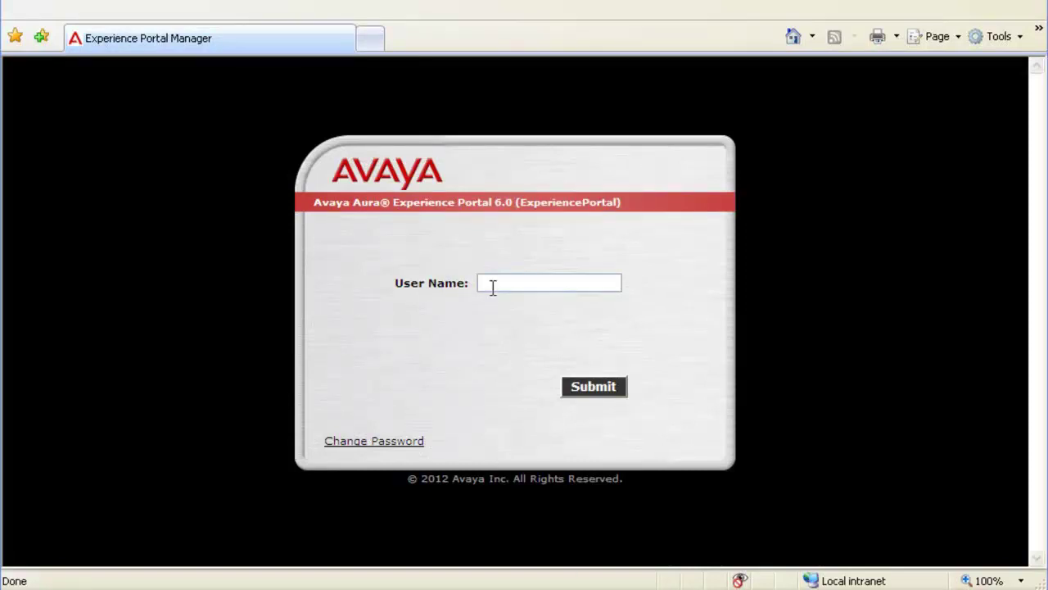
Log on to Experience Portal Manager with the administrator user name and password
{"action": "type", "text": "admin"}
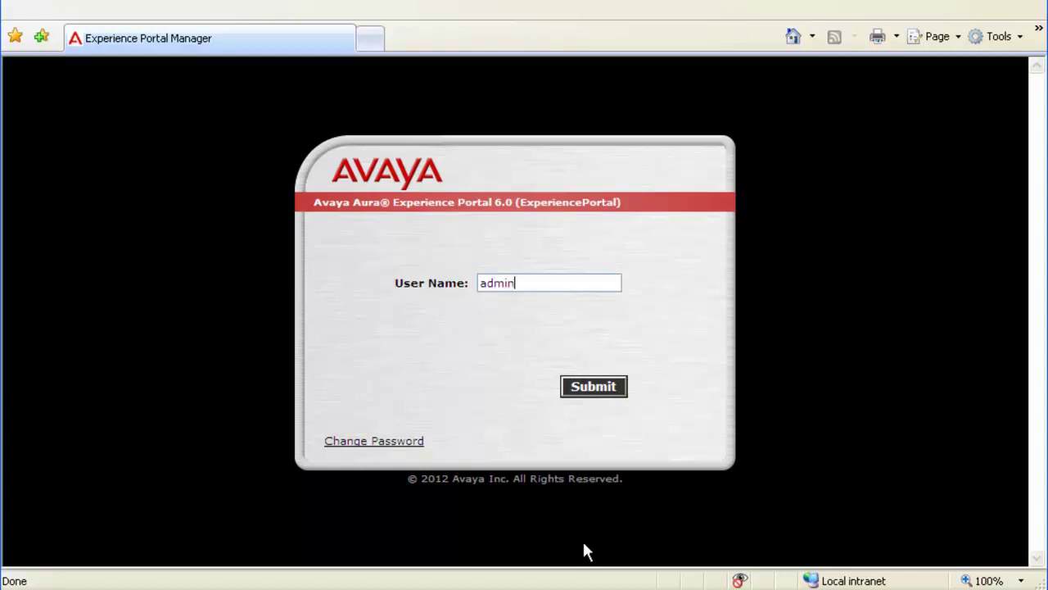
{"action": "key", "text": "Return"}
{"action": "type", "text": "*********"}
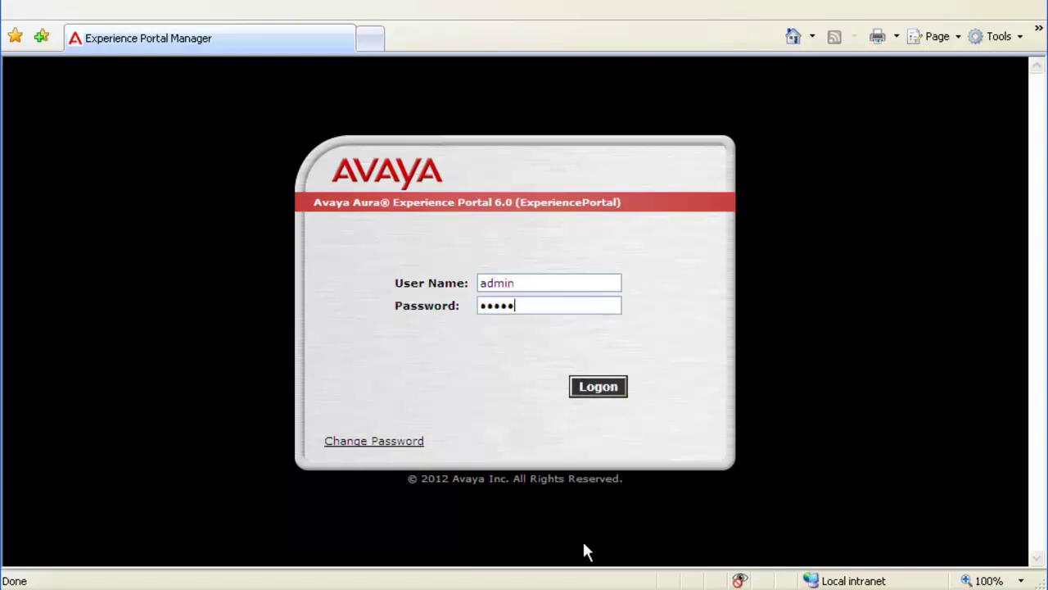
{"action": "left_click", "coordinate": [583, 378]}
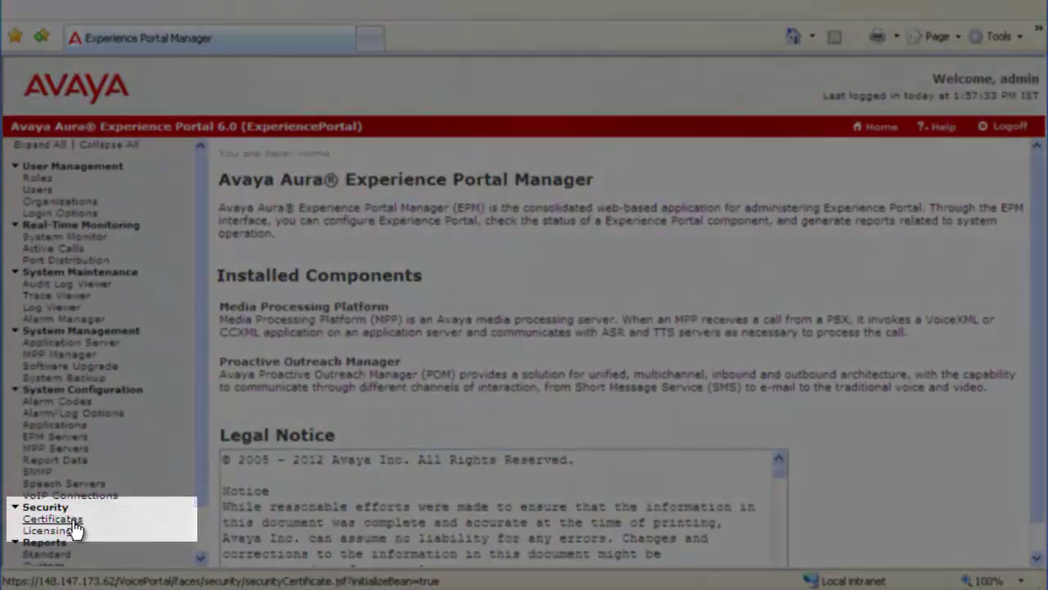
From Security > Certificates, open the Trusted Certificates tab and begin a new import
{"action": "left_click", "coordinate": [73, 522]}
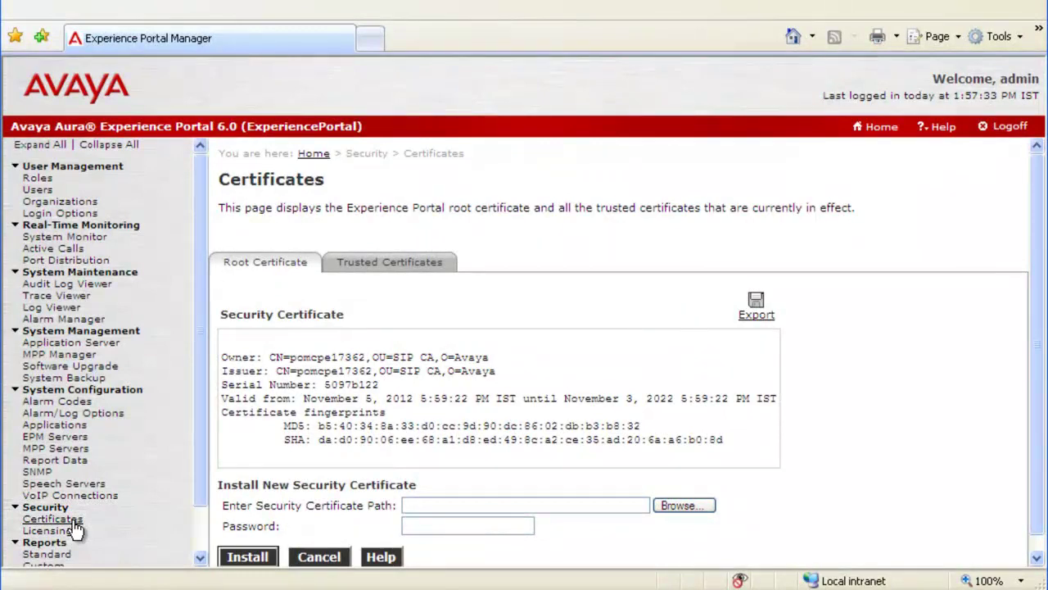
{"action": "left_click", "coordinate": [385, 264]}
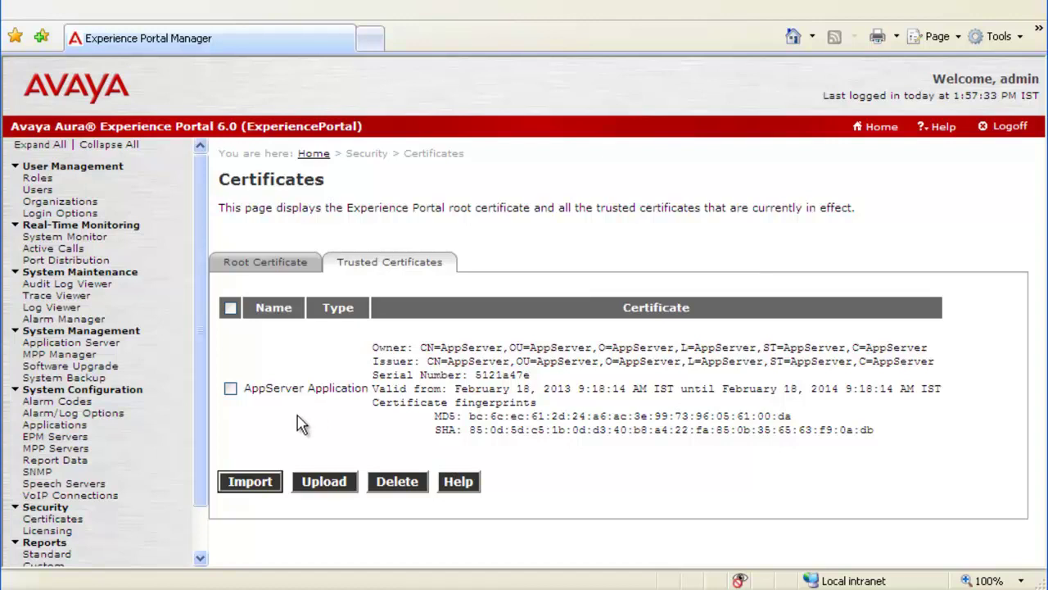
{"action": "left_click", "coordinate": [250, 483]}
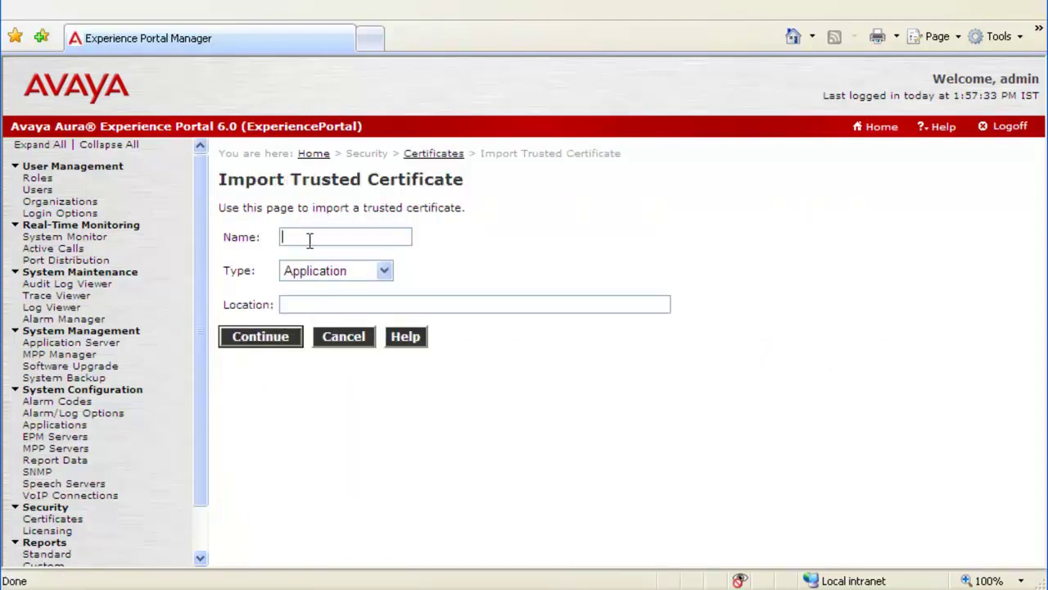
{"action": "type", "text": "axis"}
{"action": "type", "text": "2"}
{"action": "type", "text": "https://"}
{"action": "type", "text": "148.1"}
{"action": "type", "text": "4"}
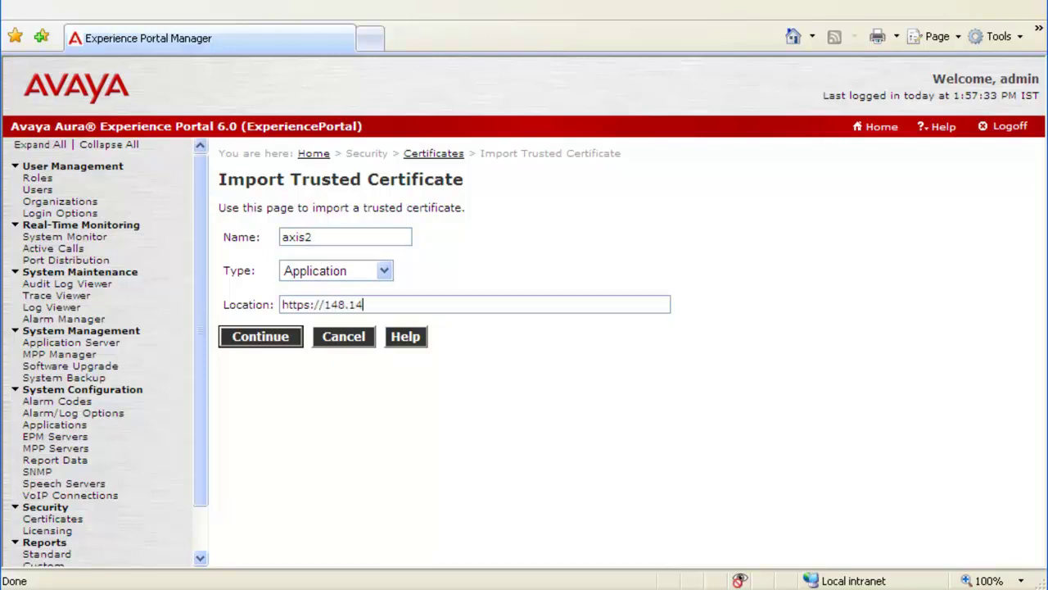
{"action": "type", "text": "7.173.62/axis2"}
{"action": "left_click", "coordinate": [258, 348]}
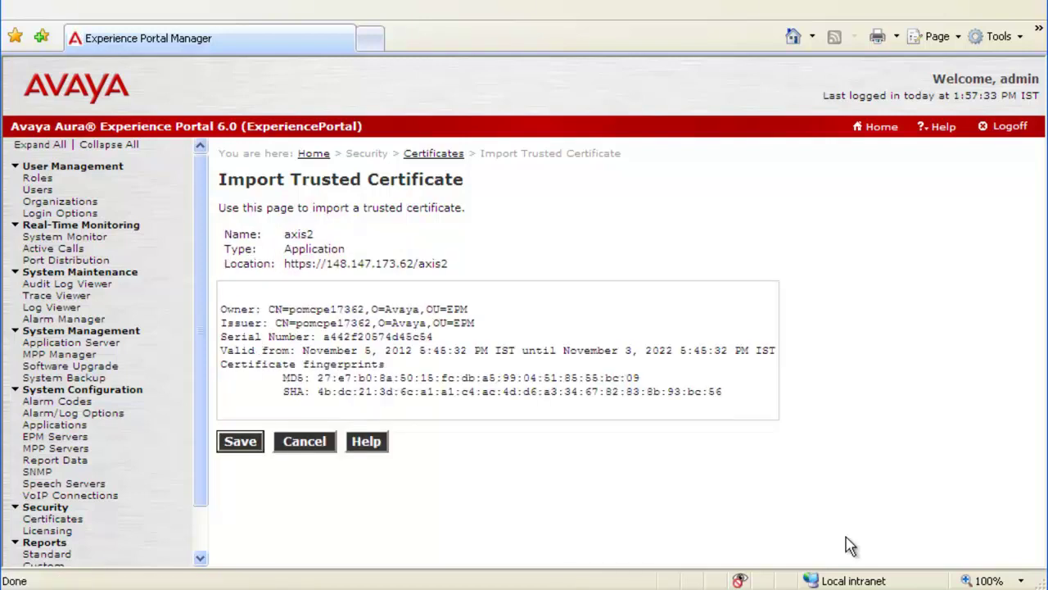
{"action": "left_click", "coordinate": [236, 450]}
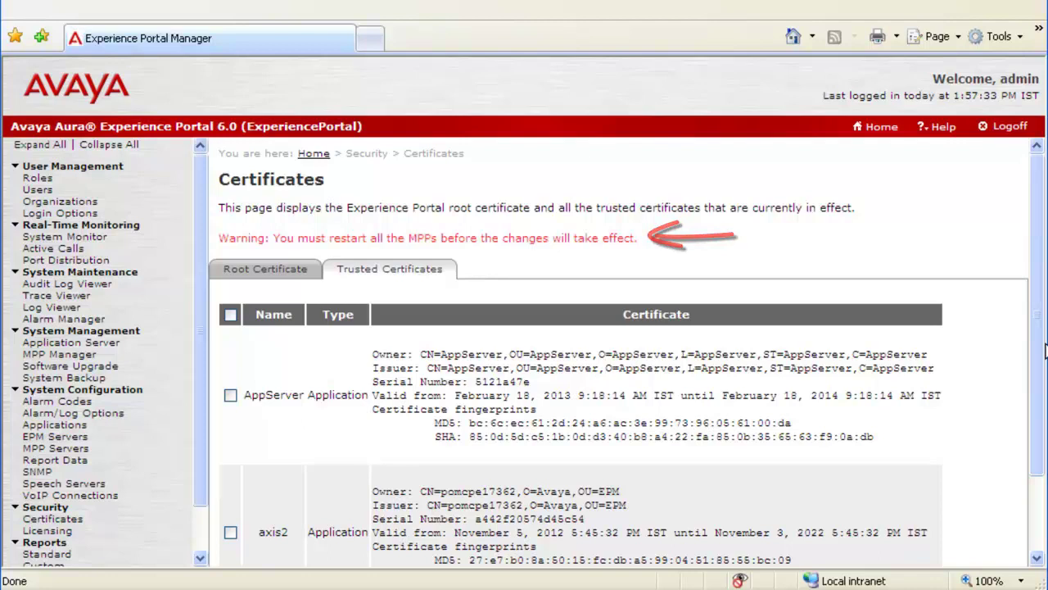
Issue a Restart command for localMPP from the MPP Manager page
{"action": "scroll", "coordinate": [1038, 377], "scroll_direction": "down", "scroll_amount": 1}
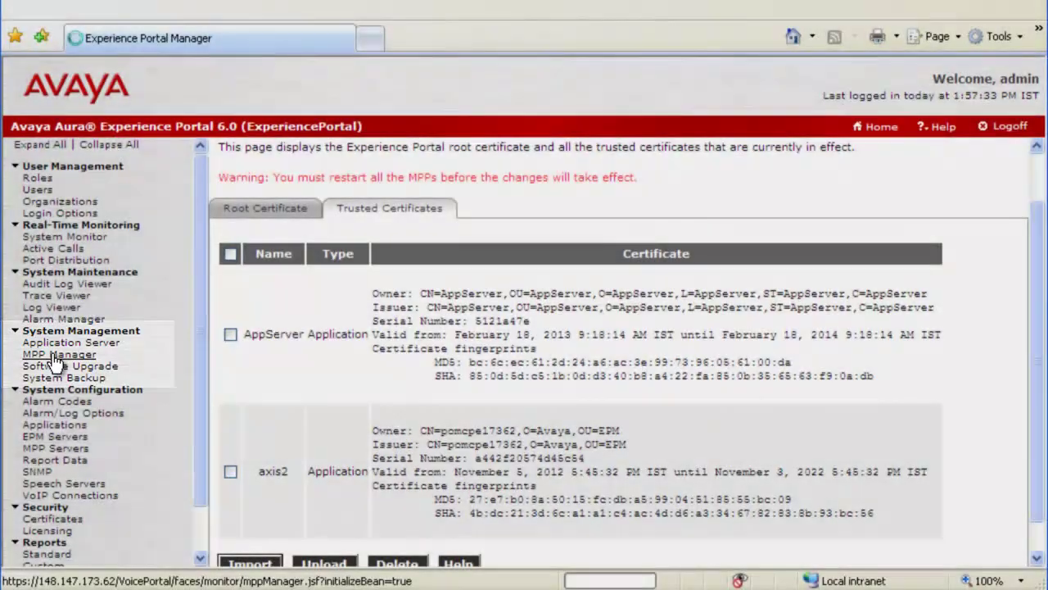
{"action": "left_click", "coordinate": [54, 357]}
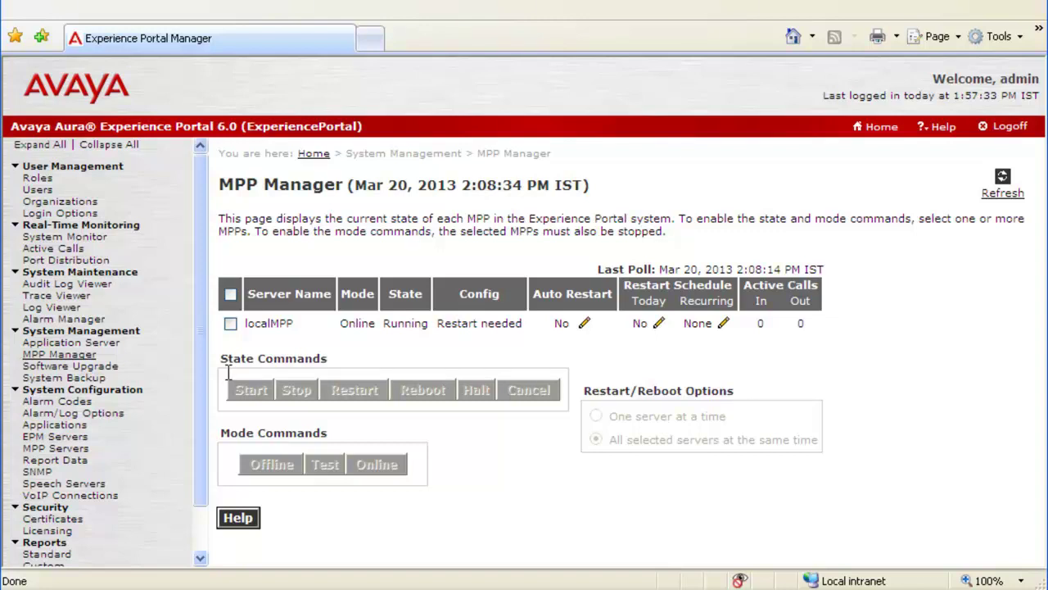
{"action": "left_click", "coordinate": [231, 325]}
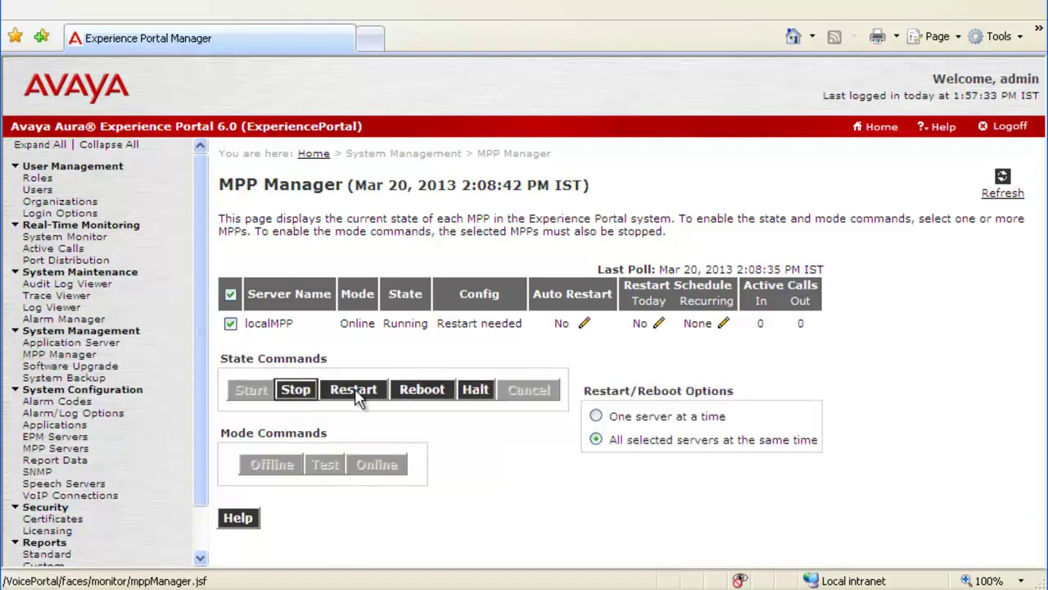
{"action": "left_click", "coordinate": [357, 395]}
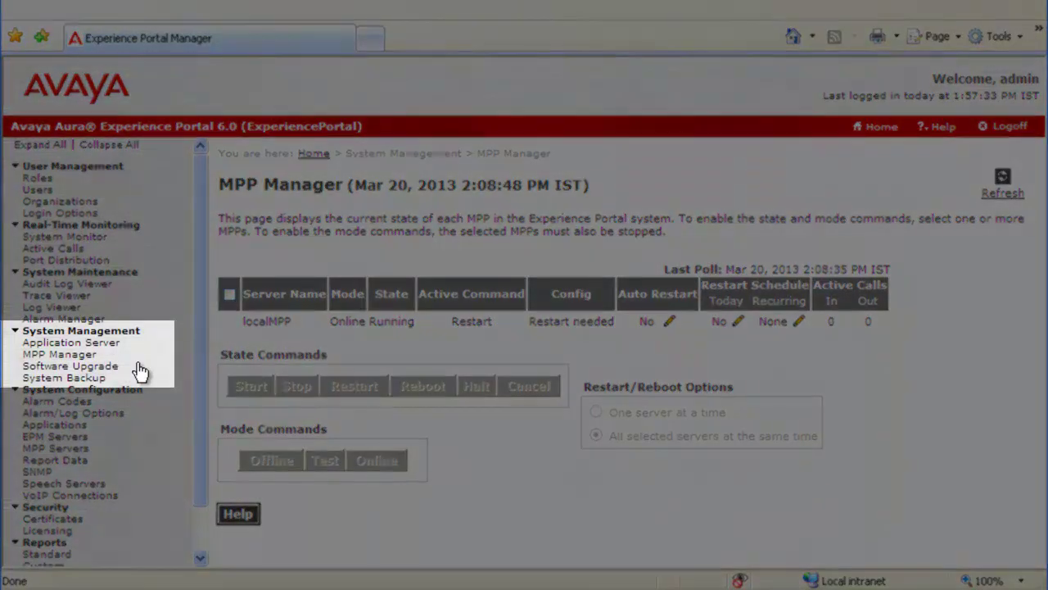
Stop the application server pomcpe17362 on the Application Server page
{"action": "left_click", "coordinate": [63, 344]}
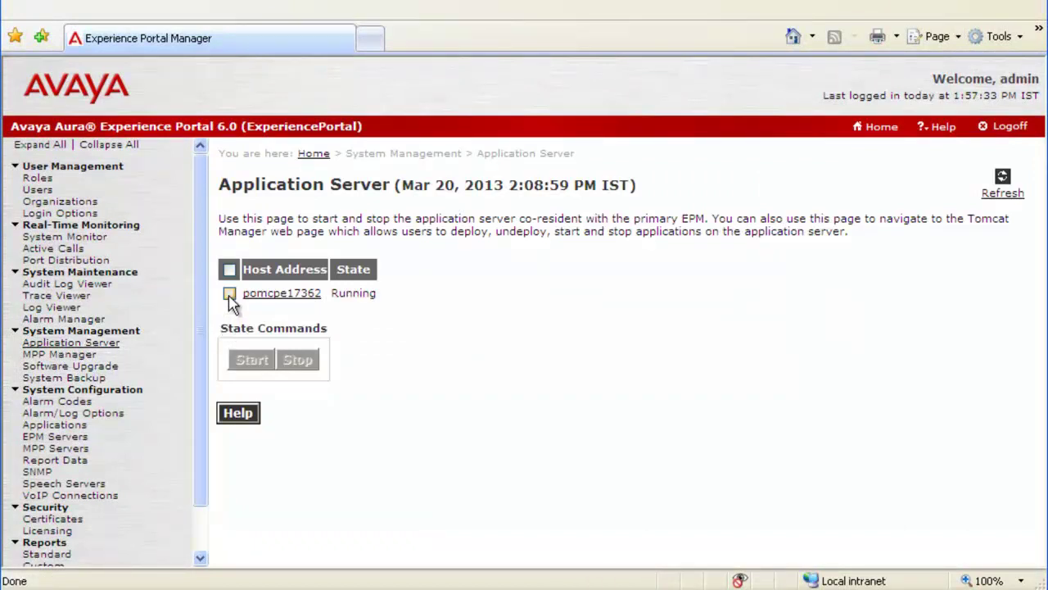
{"action": "left_click", "coordinate": [230, 295]}
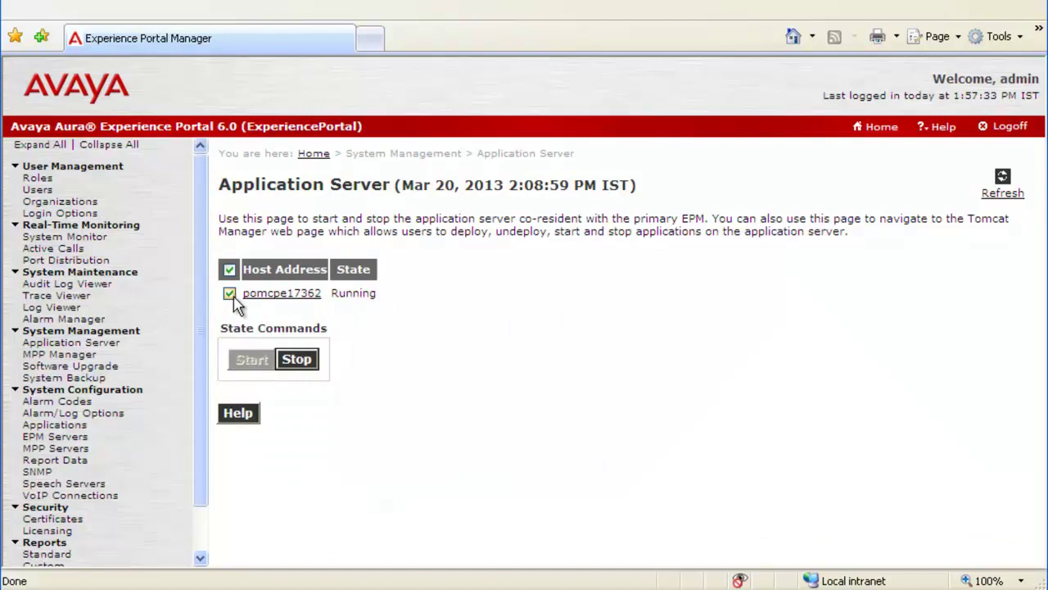
{"action": "left_click", "coordinate": [297, 360]}
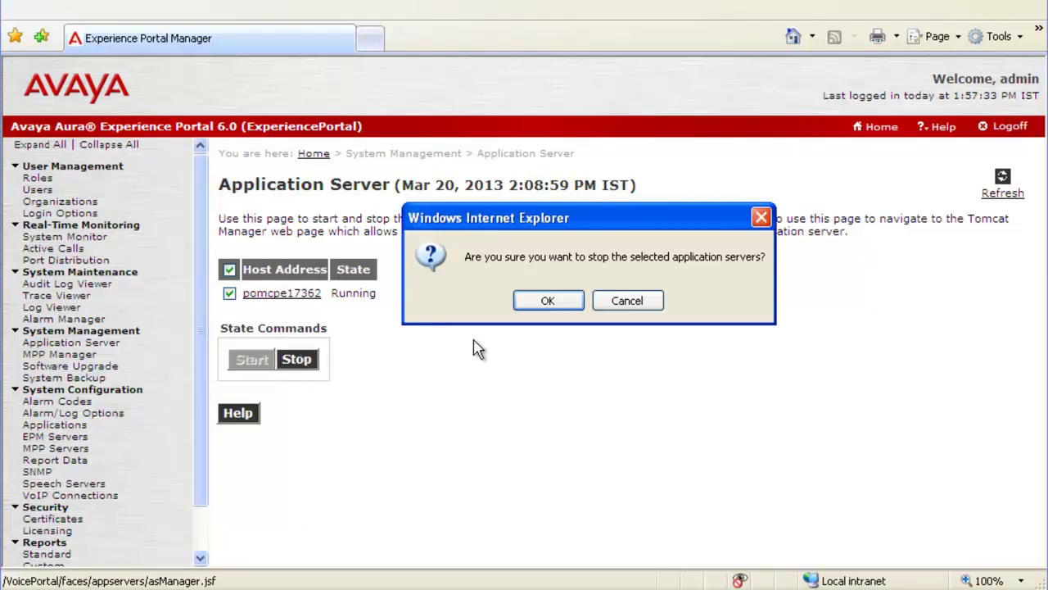
{"action": "left_click", "coordinate": [562, 304]}
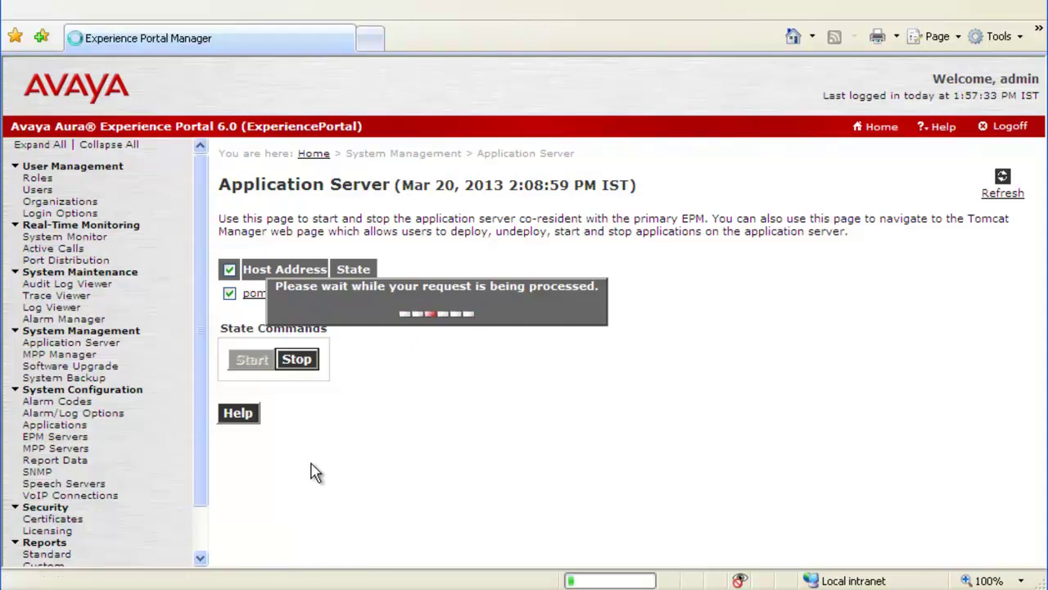
Start pomcpe17362 again so it shows Running
{"action": "left_click", "coordinate": [229, 294]}
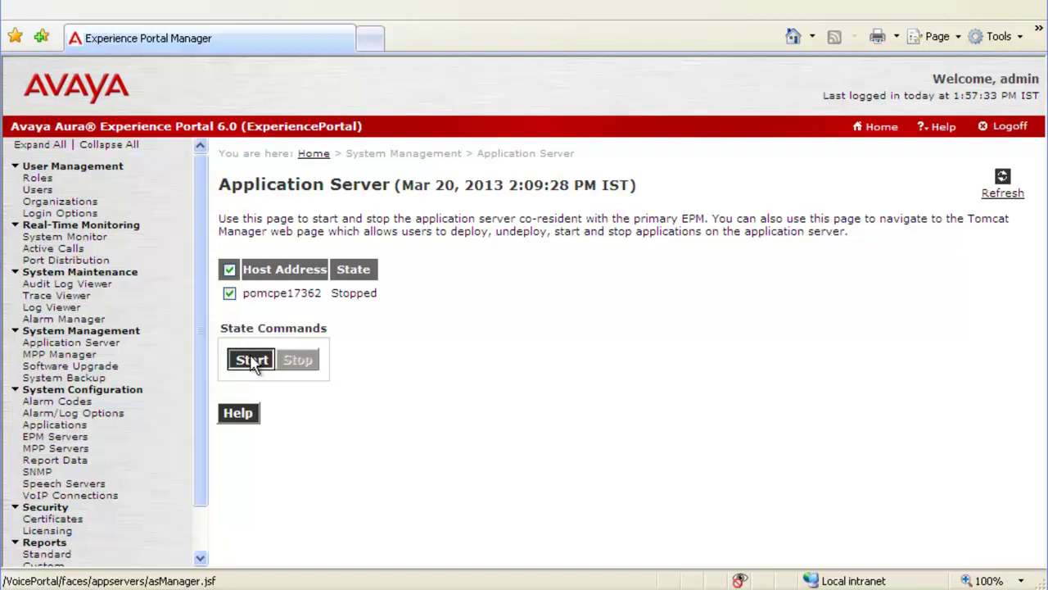
{"action": "left_click", "coordinate": [251, 361]}
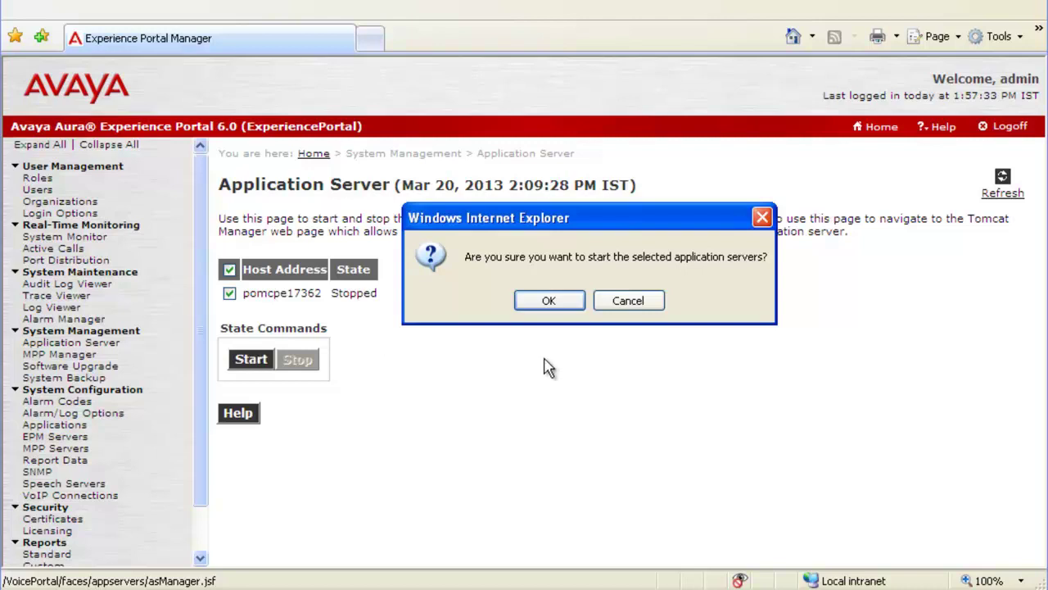
{"action": "left_click", "coordinate": [549, 301]}
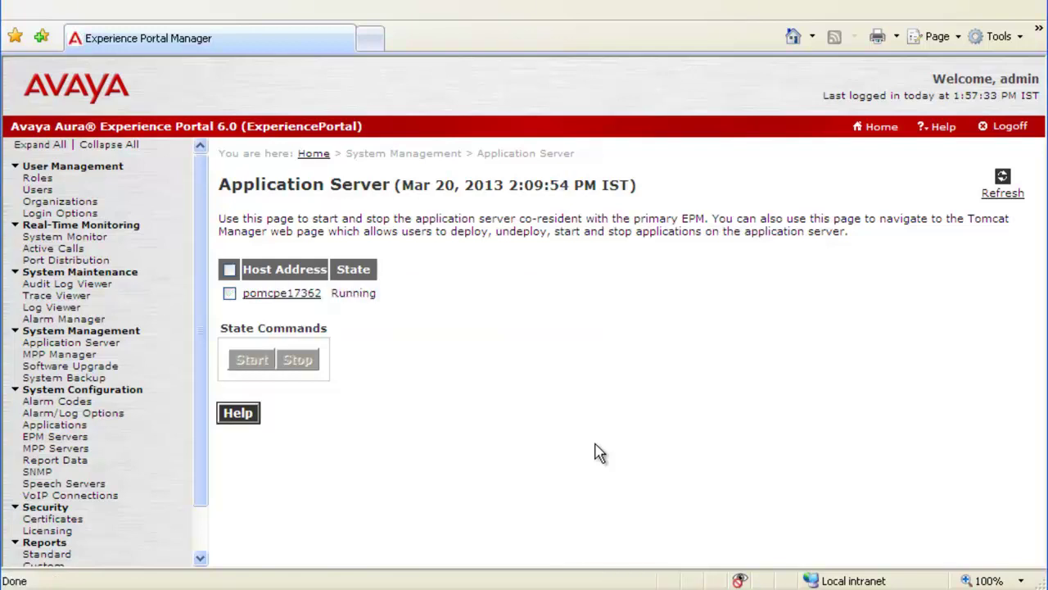
Return to MPP Manager and refresh until localMPP shows Online and Running
{"action": "left_click", "coordinate": [47, 352]}
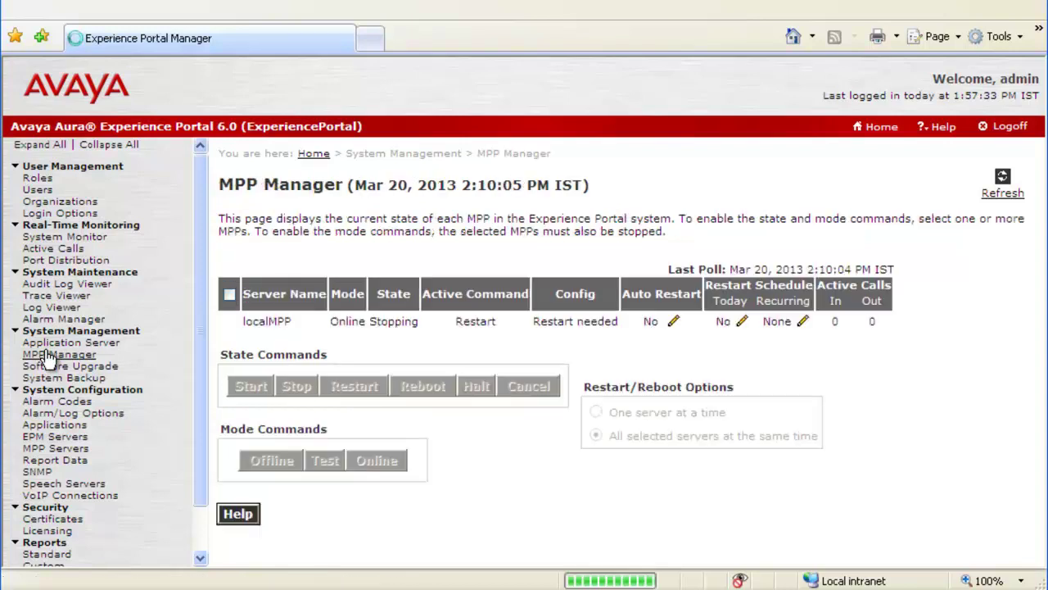
{"action": "left_click", "coordinate": [1002, 197]}
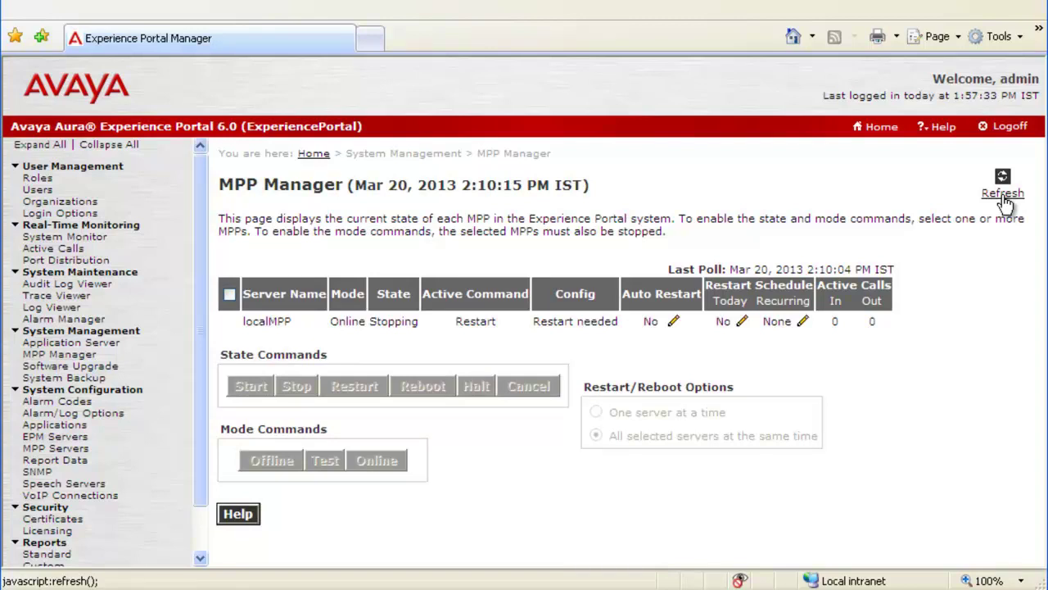
{"action": "left_click", "coordinate": [1003, 195]}
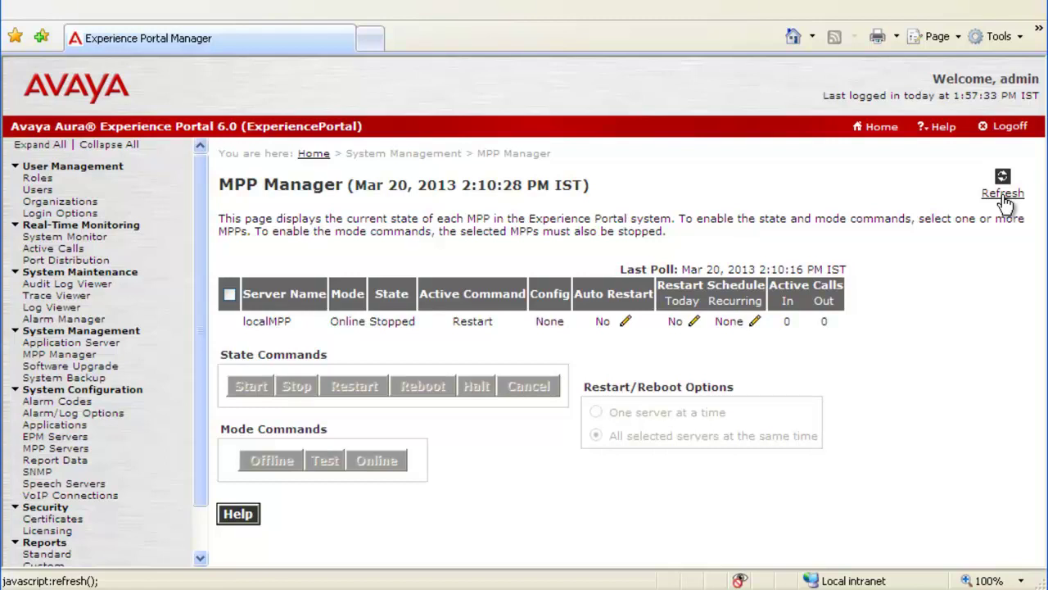
{"action": "left_click", "coordinate": [1002, 195]}
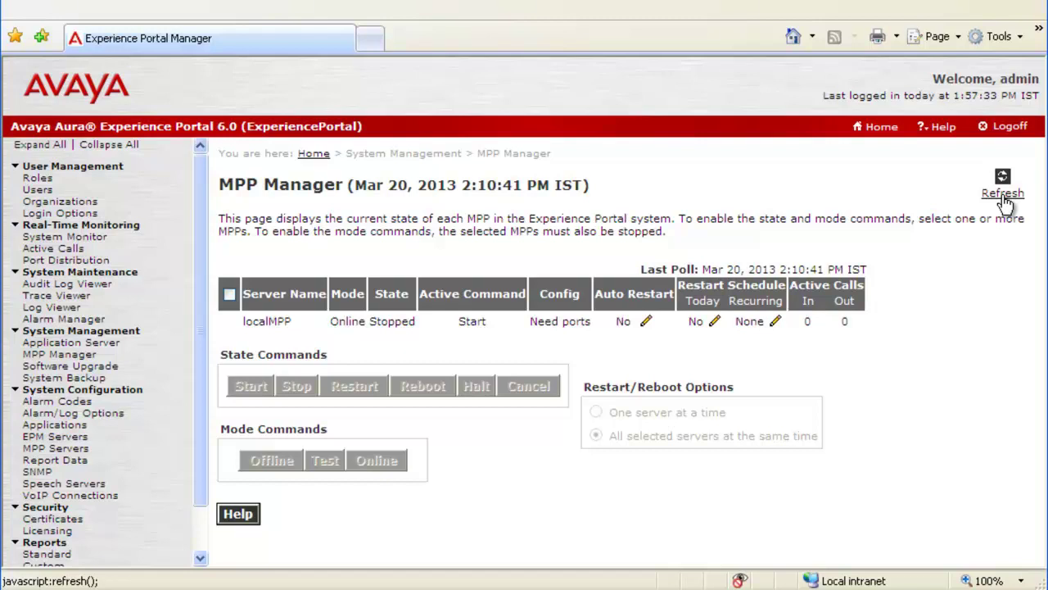
{"action": "left_click", "coordinate": [1003, 195]}
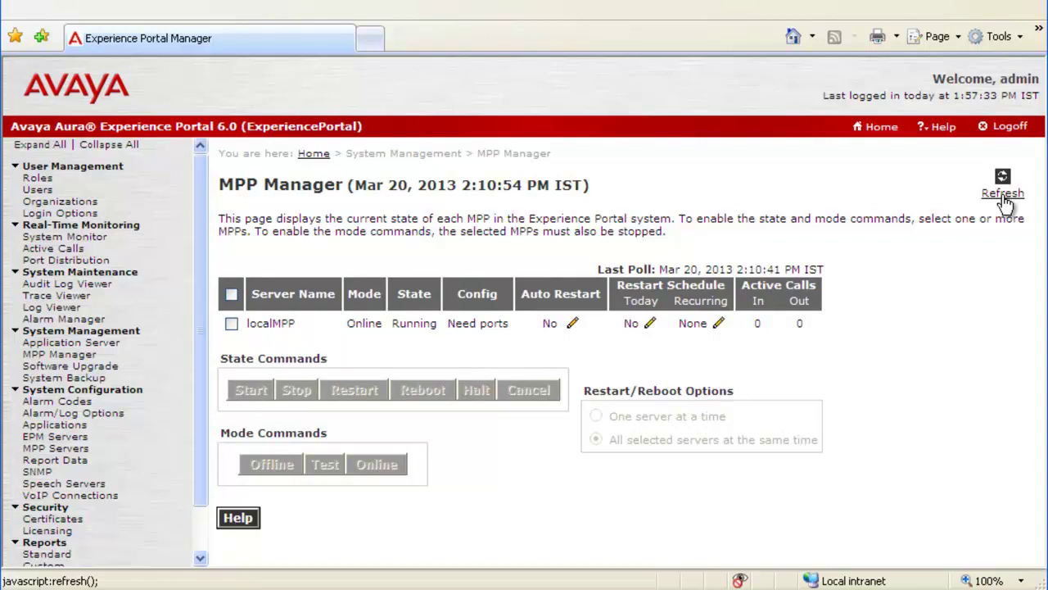
{"action": "left_click", "coordinate": [1003, 196]}
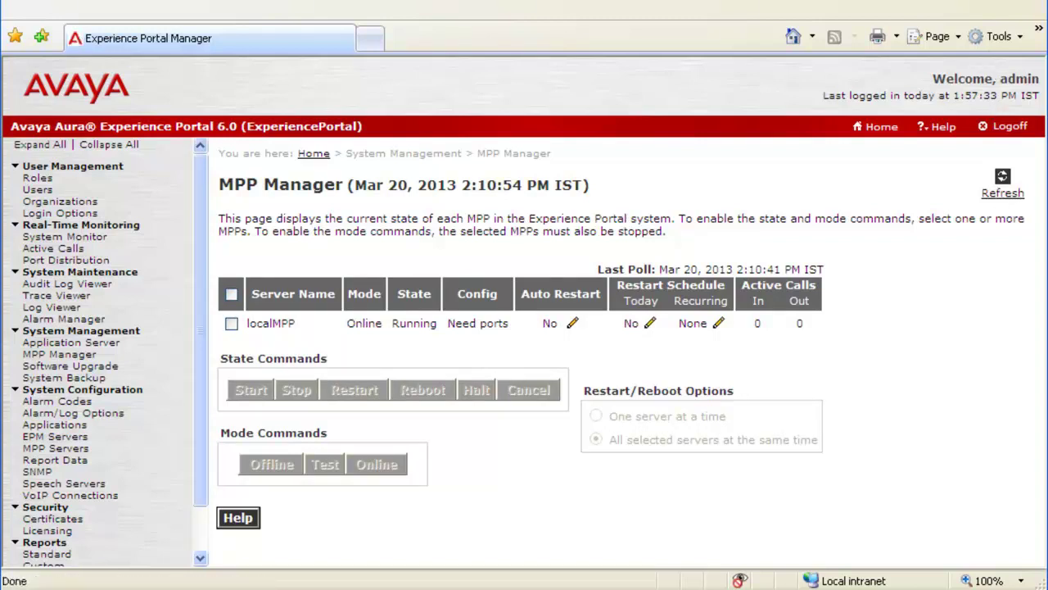